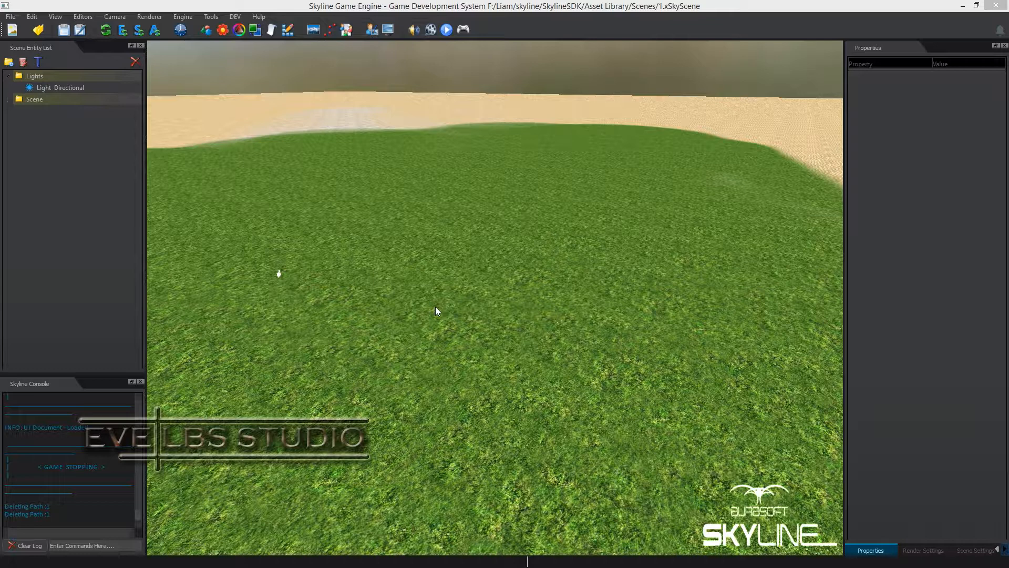
Create a new spline path named 1 in the Spline Path Editor
left_click(90, 14)
left_click(116, 154)
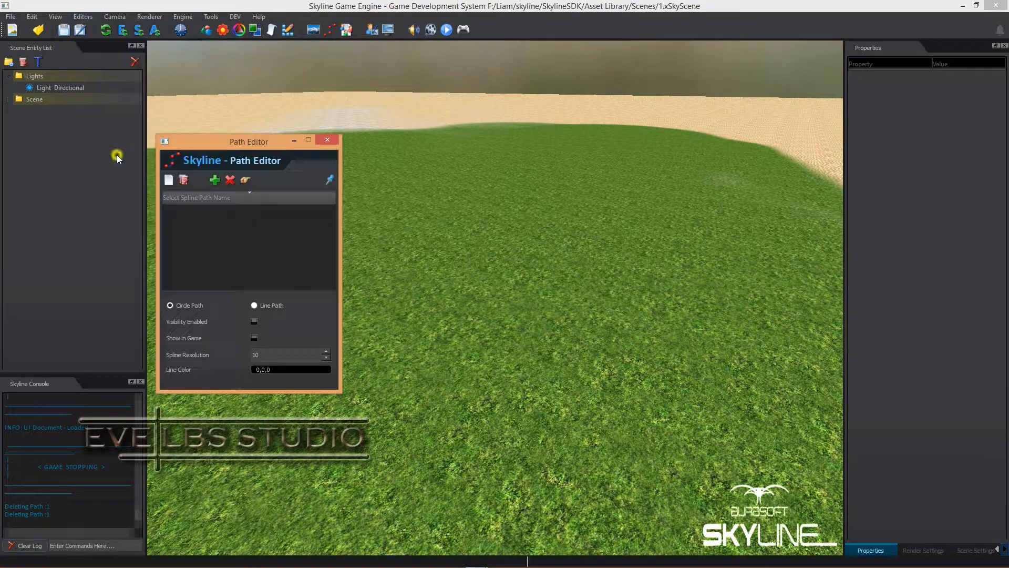
left_click(168, 180)
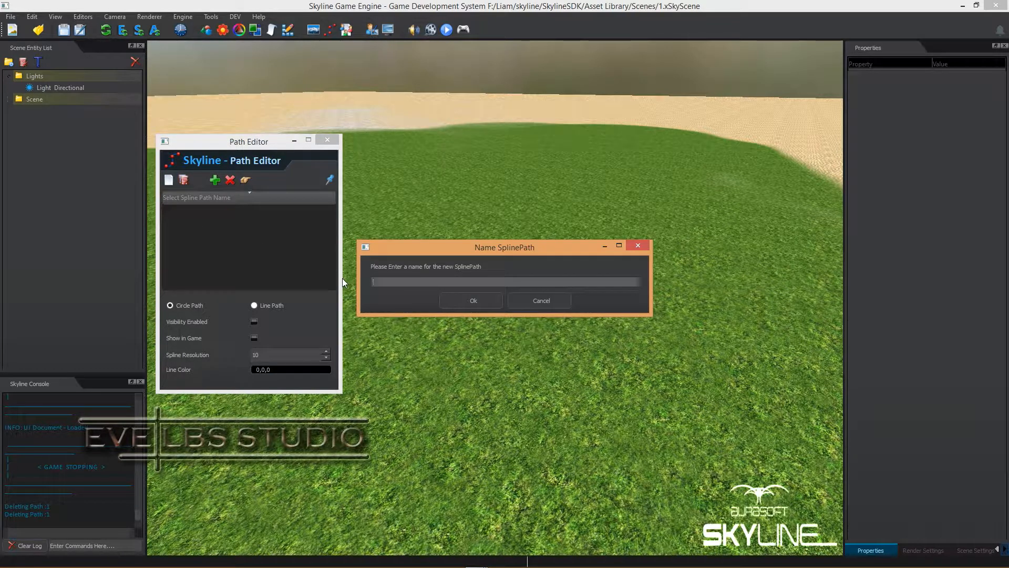
type("1")
key("Return")
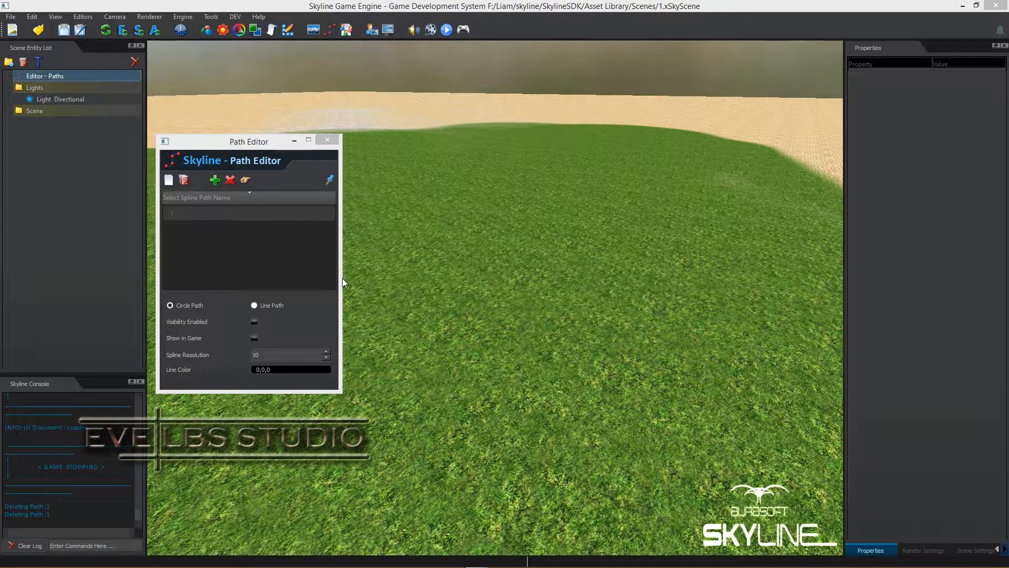
Add four nodes to path 1 on the grass terrain so they form a rounded closed loop
left_click(216, 213)
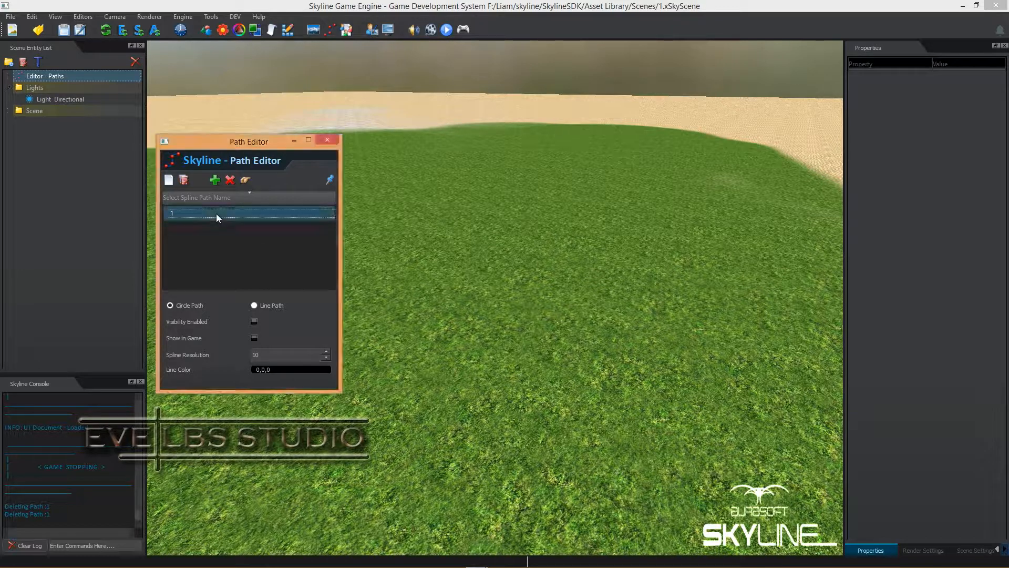
left_click(214, 180)
left_click(543, 338)
left_click(663, 285)
left_click(581, 172)
left_click(455, 189)
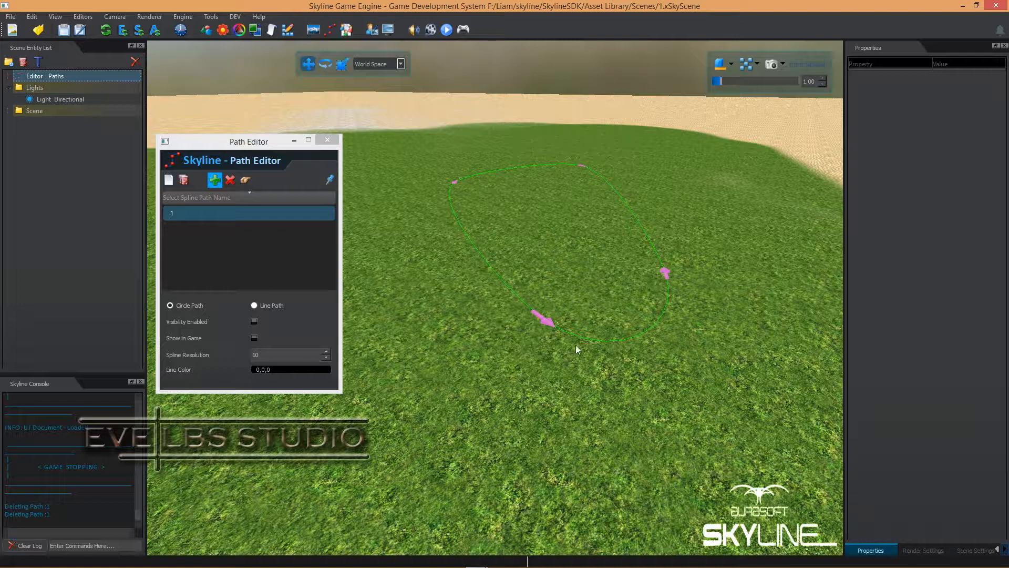
left_click(215, 181)
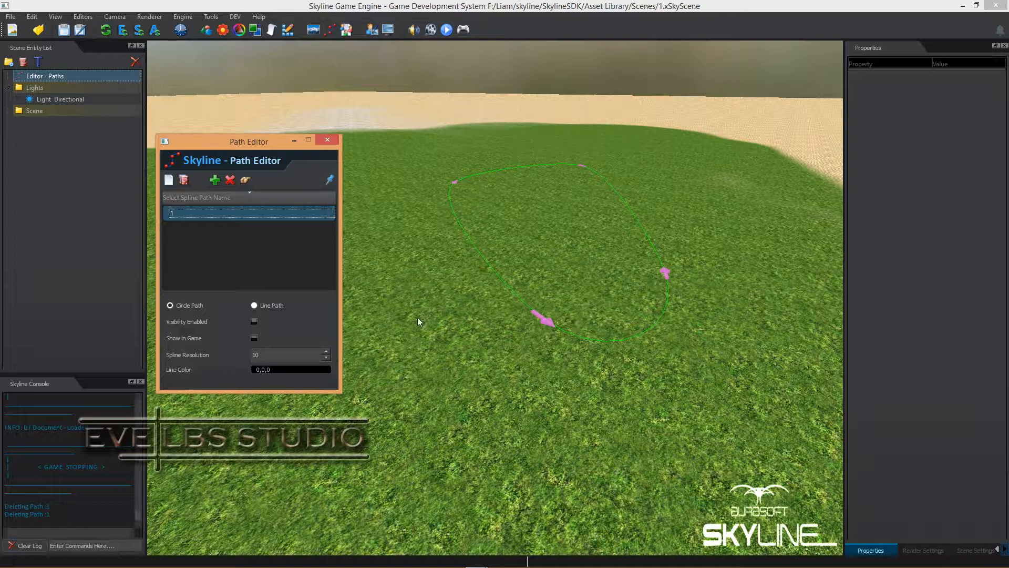
Set the spline resolution of path 1 to 50
left_click(281, 355)
left_click_drag(276, 354, 243, 356)
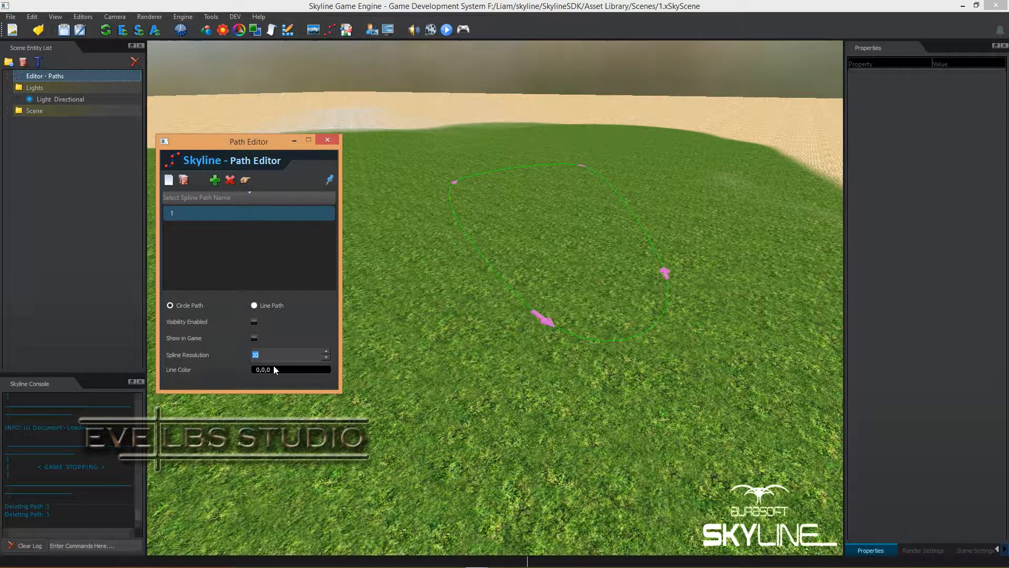
type("2")
key("Return")
key("BackSpace")
type("50")
key("Return")
Set the path's line color to black (#000000) and close the Path Editor
left_click(286, 370)
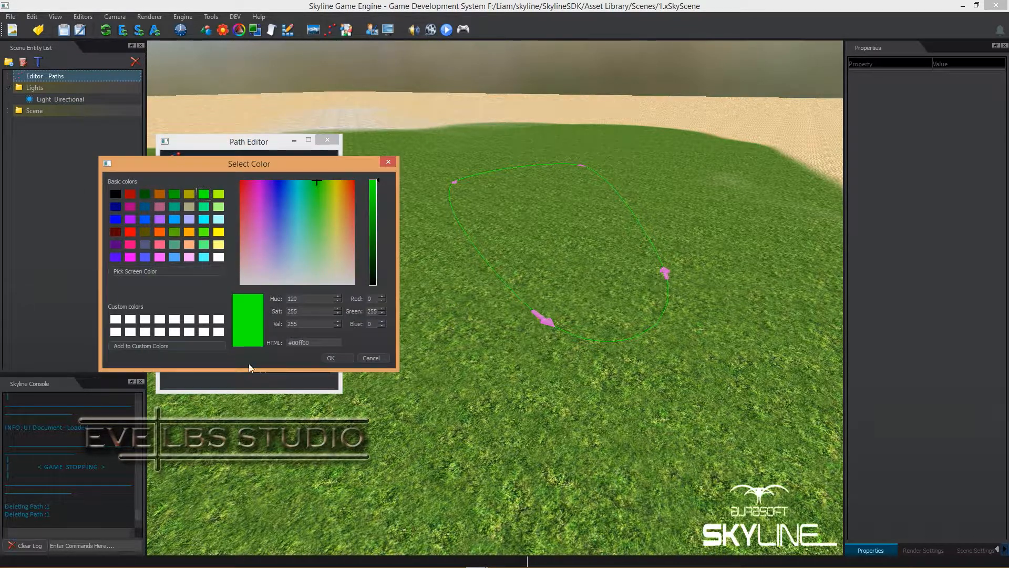
left_click(115, 194)
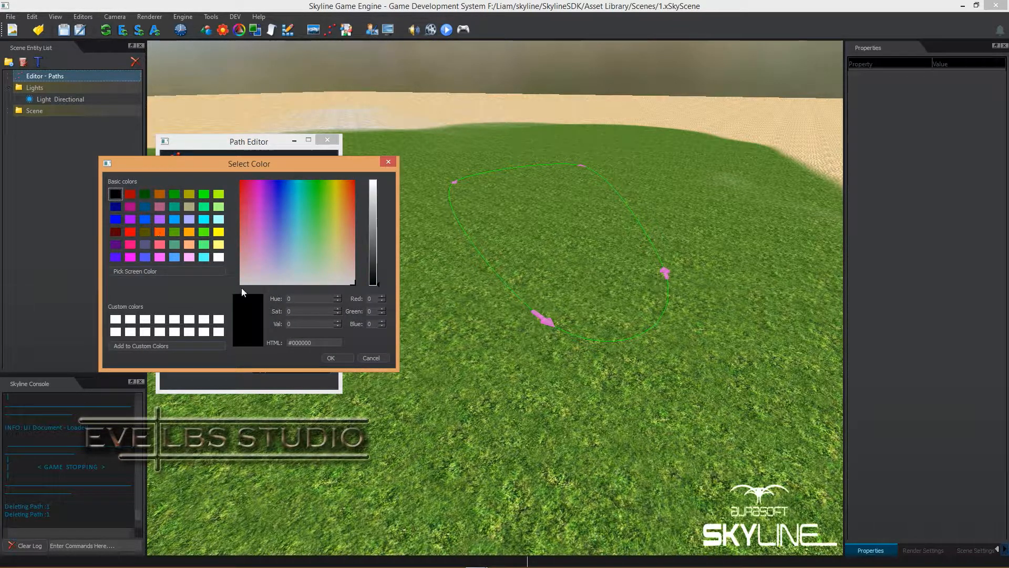
left_click(331, 358)
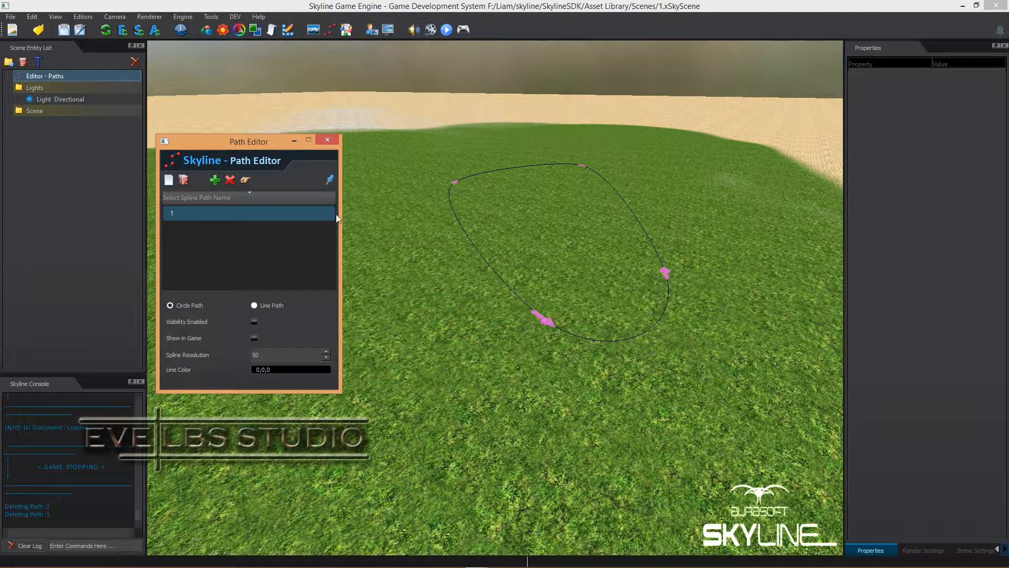
left_click(326, 141)
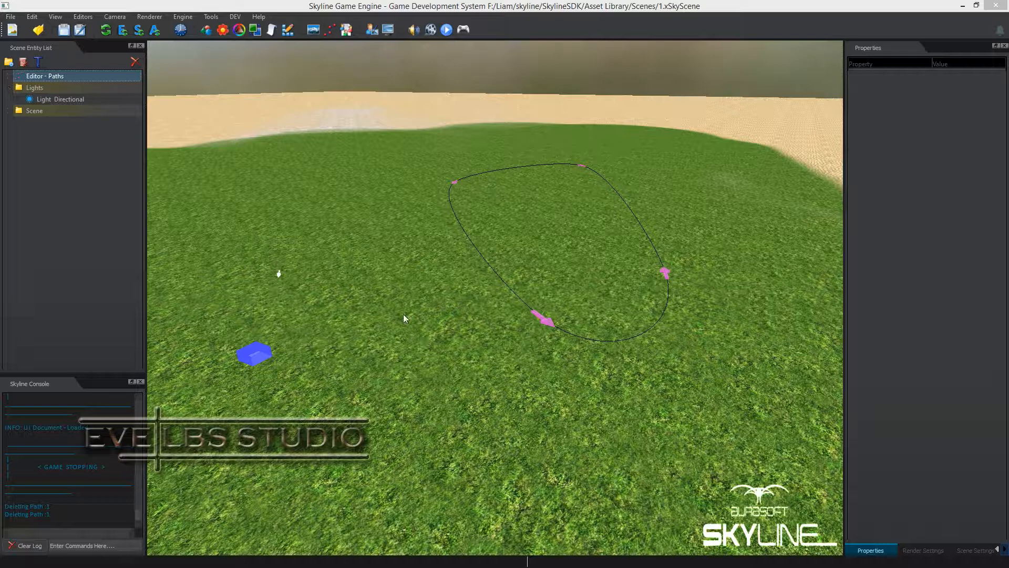
Add a 2D Fixed Camera to the scene on the grass just outside the path loop
right_click(371, 273)
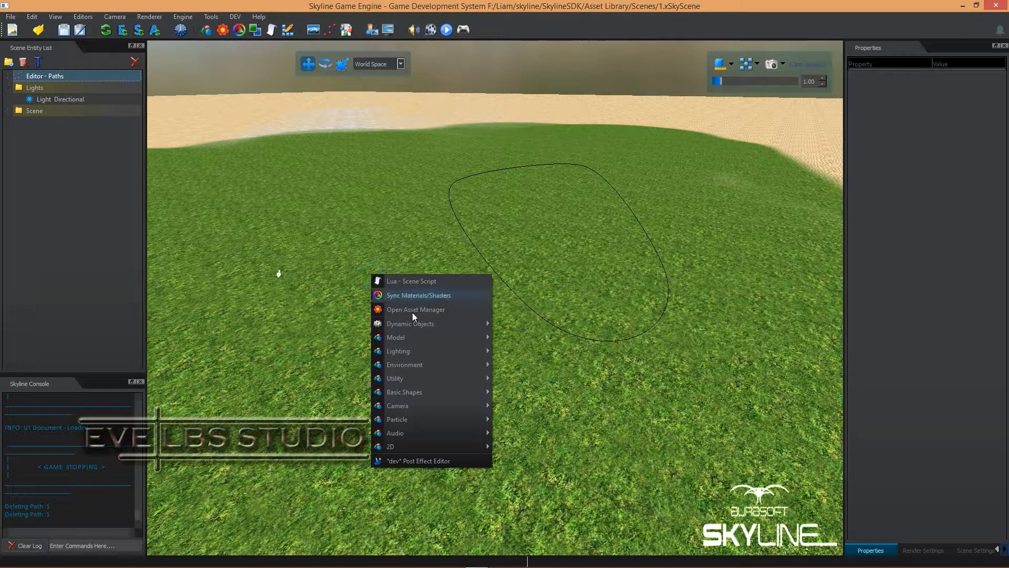
mouse_move(442, 406)
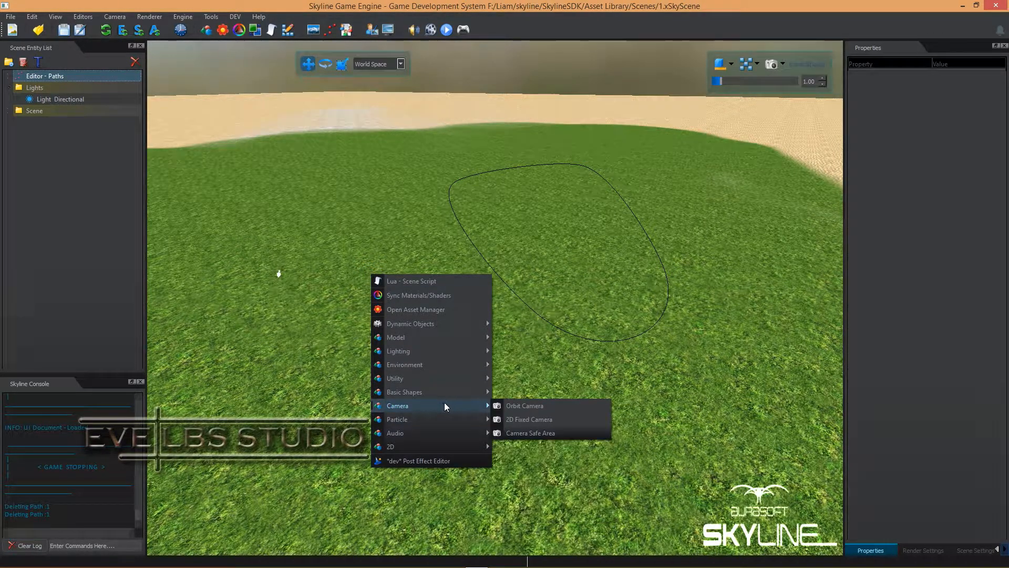
left_click(515, 418)
left_click_drag(515, 374, 523, 337)
left_click_drag(562, 402, 460, 370)
left_click_drag(381, 382, 379, 376)
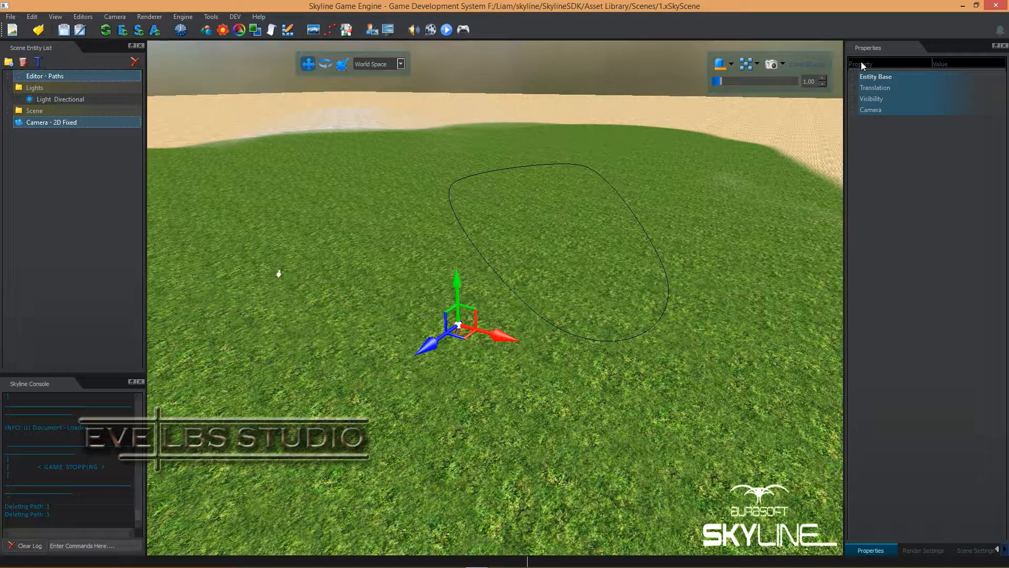
Set the 2D fixed camera as active and enable its Follow path option
left_click(854, 112)
left_click(936, 131)
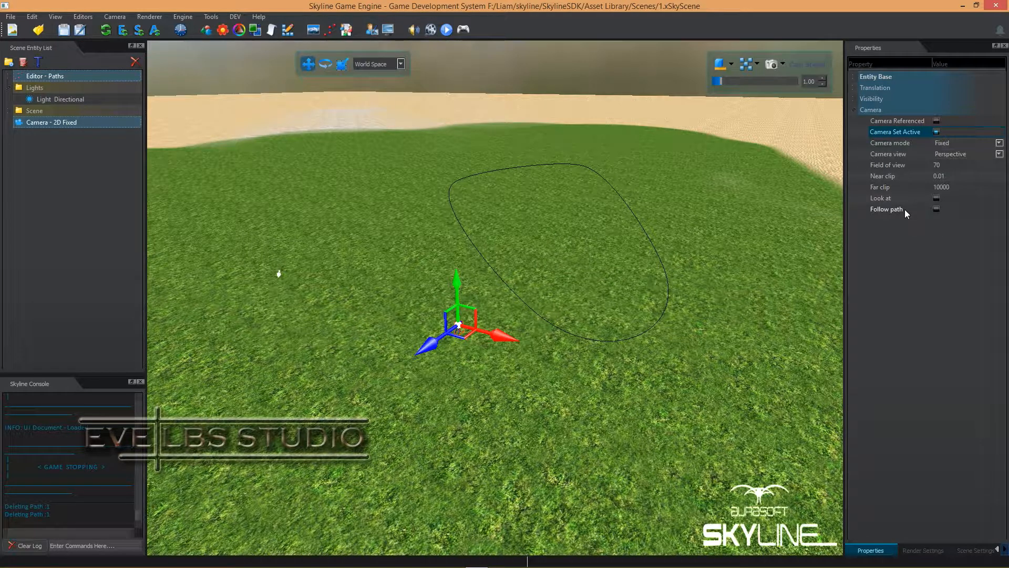
left_click(936, 209)
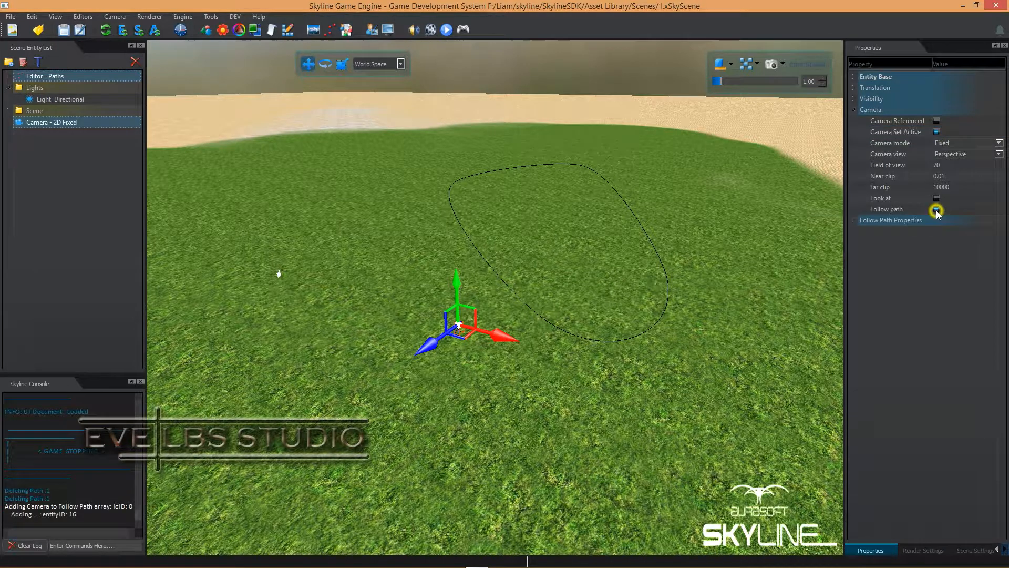
Assign path name 1 in the camera's Follow Path Properties and list the scene's paths in the entity list
left_click(854, 220)
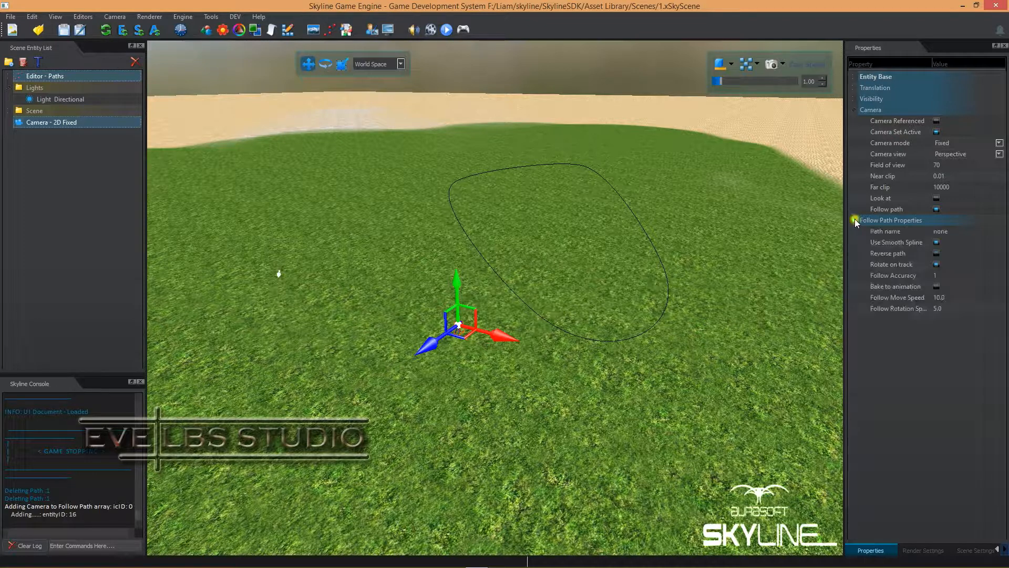
double_click(947, 232)
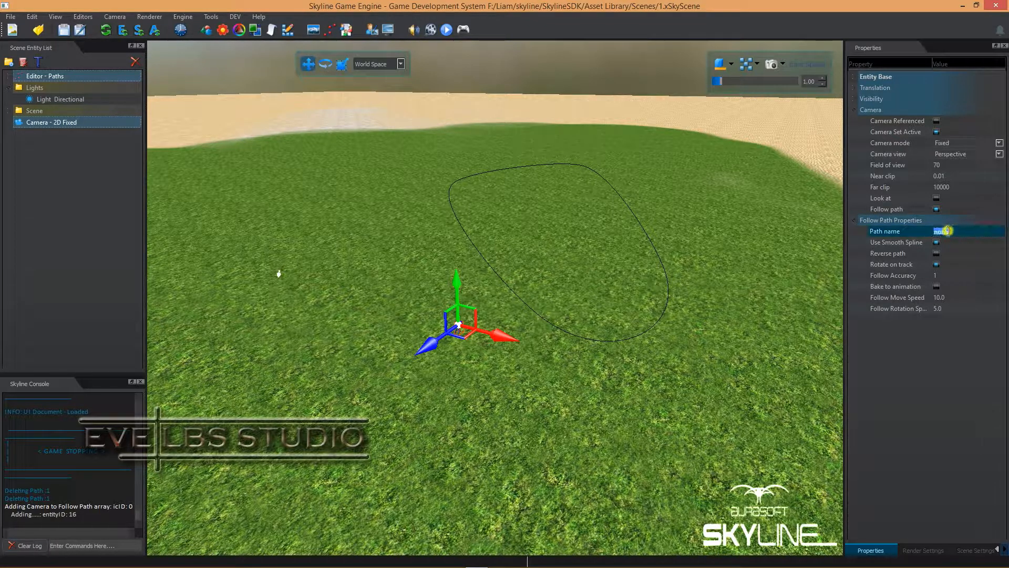
type("1")
left_click(9, 77)
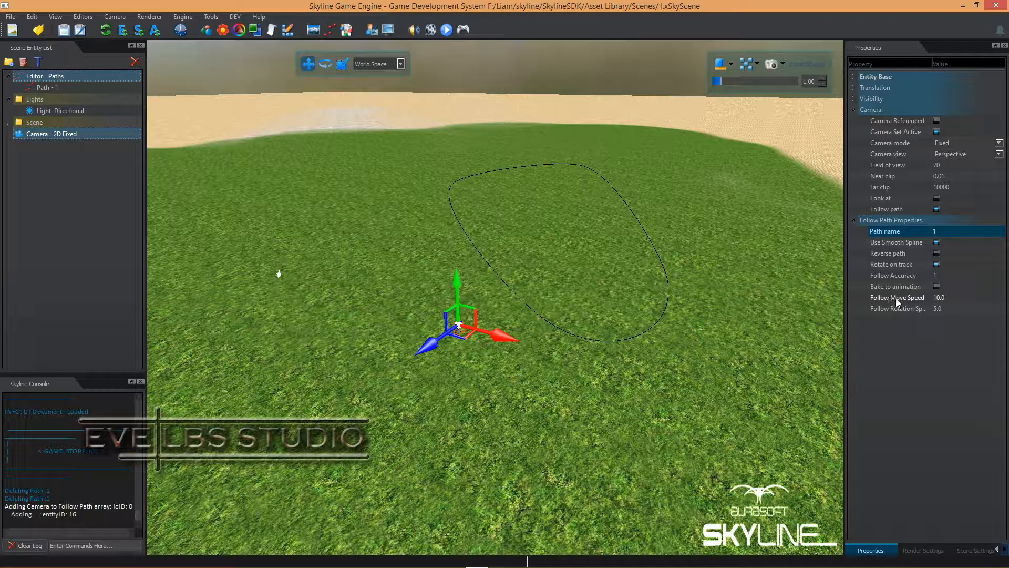
Set the camera's Follow Move Speed to 20, then run the game to test the camera movement and stop it
double_click(939, 298)
type("20")
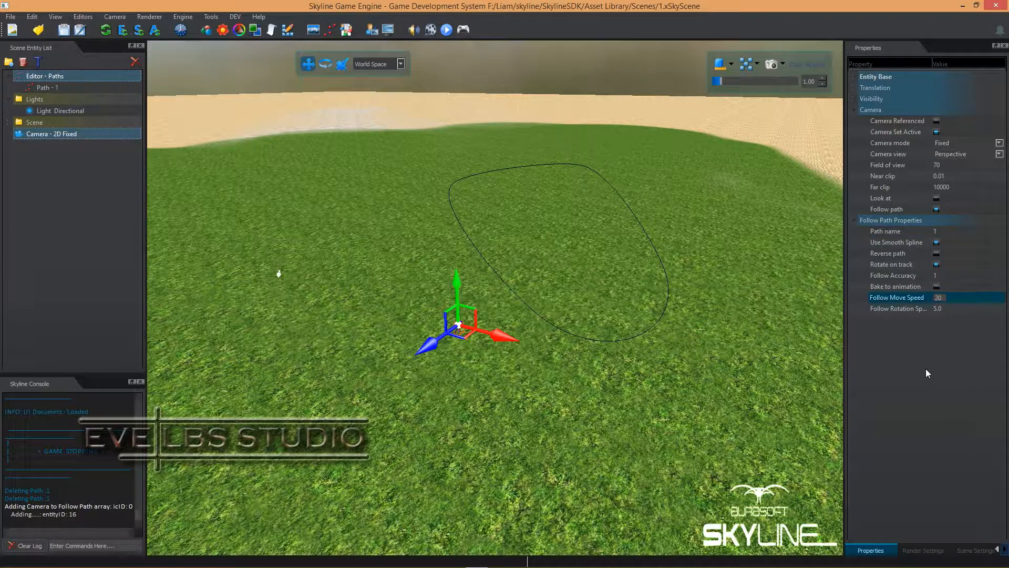
left_click(926, 369)
left_click(446, 30)
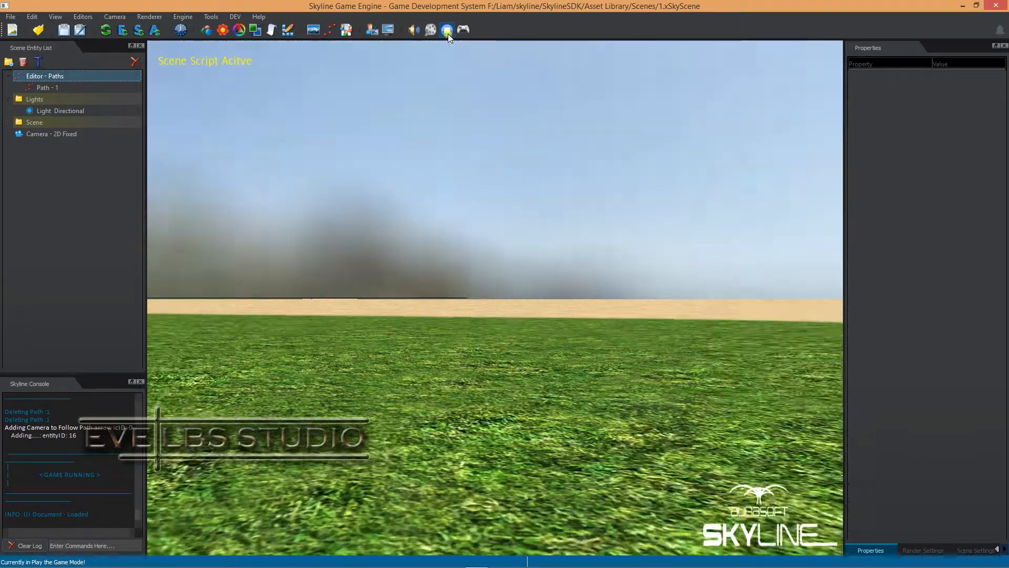
left_click(447, 34)
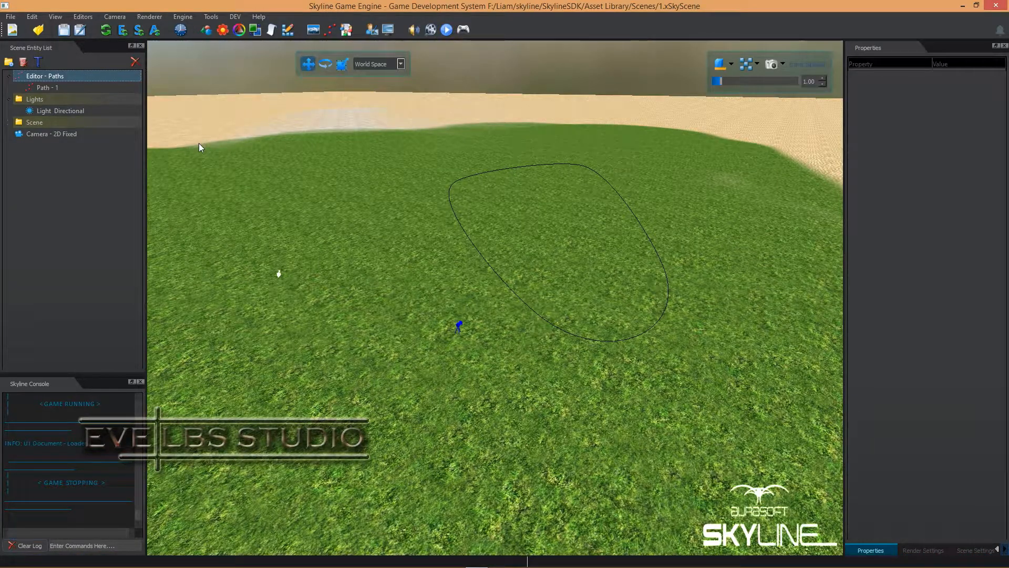
Change path 1 from a circle path to a line path in the Spline Path Editor and close the editor
left_click(89, 16)
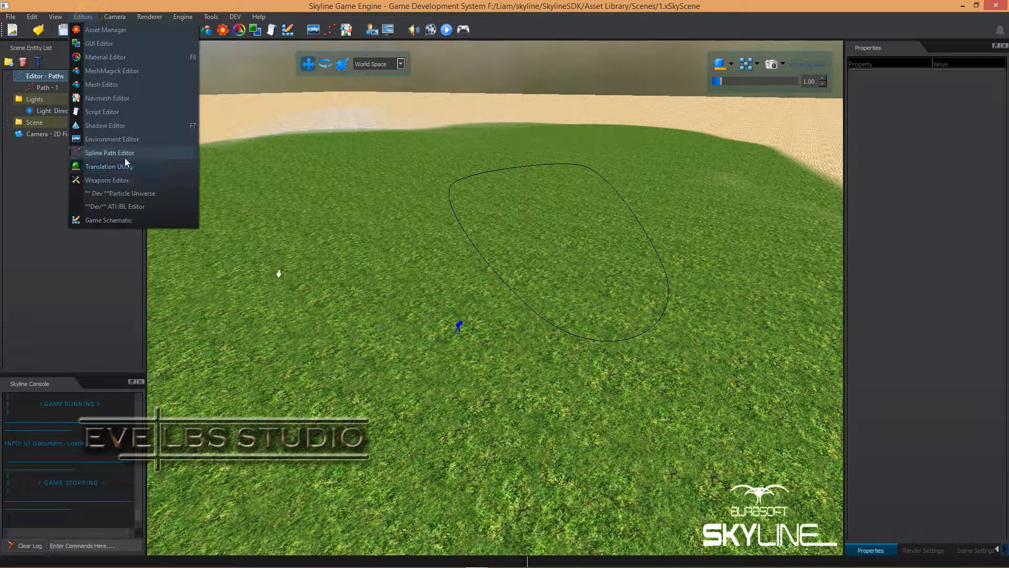
left_click(124, 155)
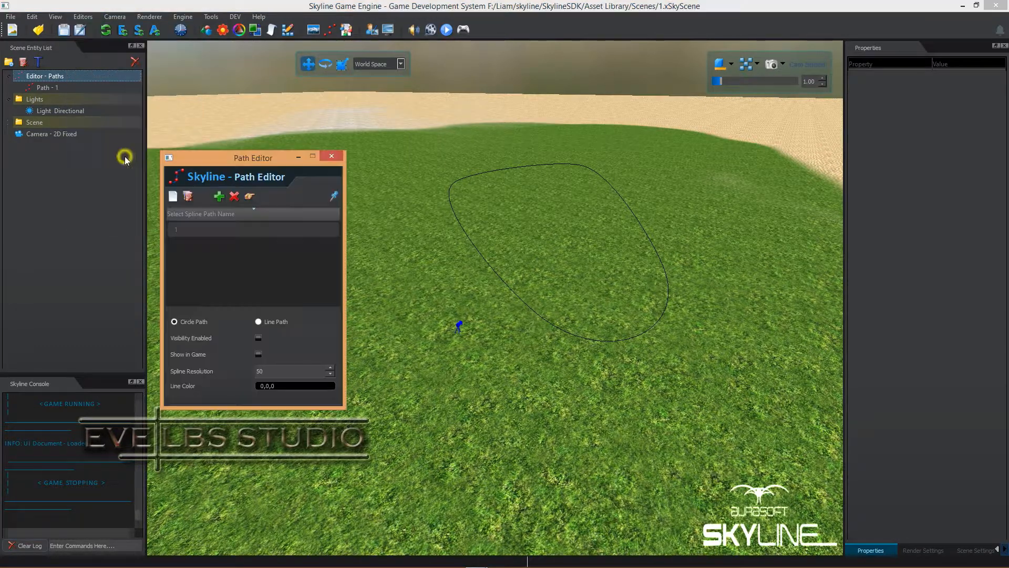
left_click(242, 229)
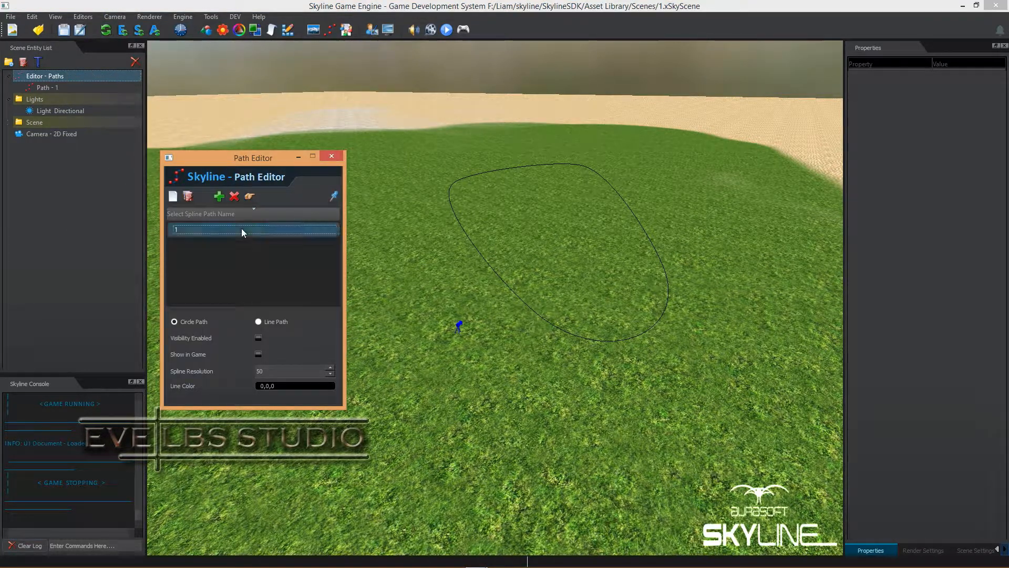
left_click(259, 322)
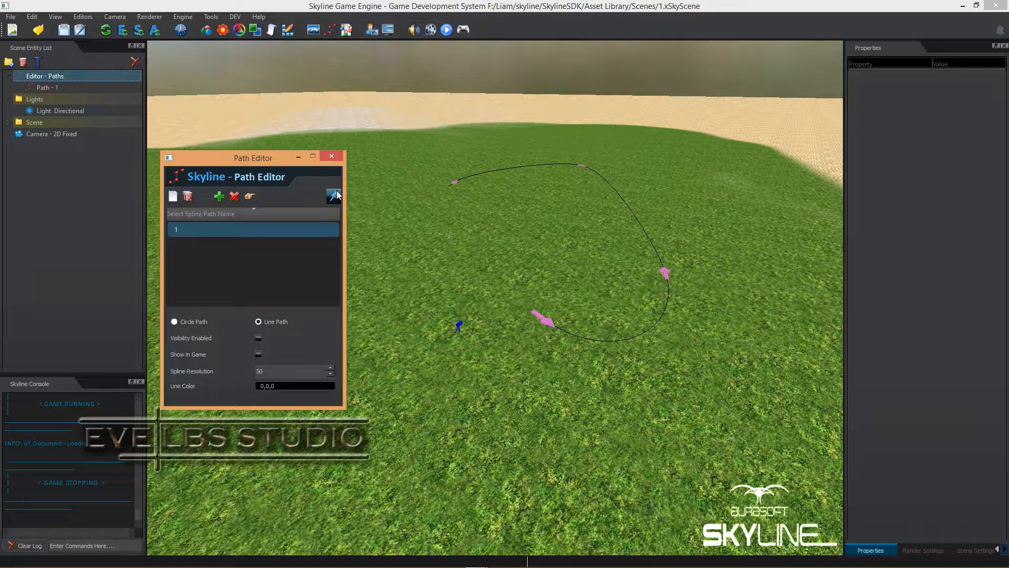
left_click(331, 156)
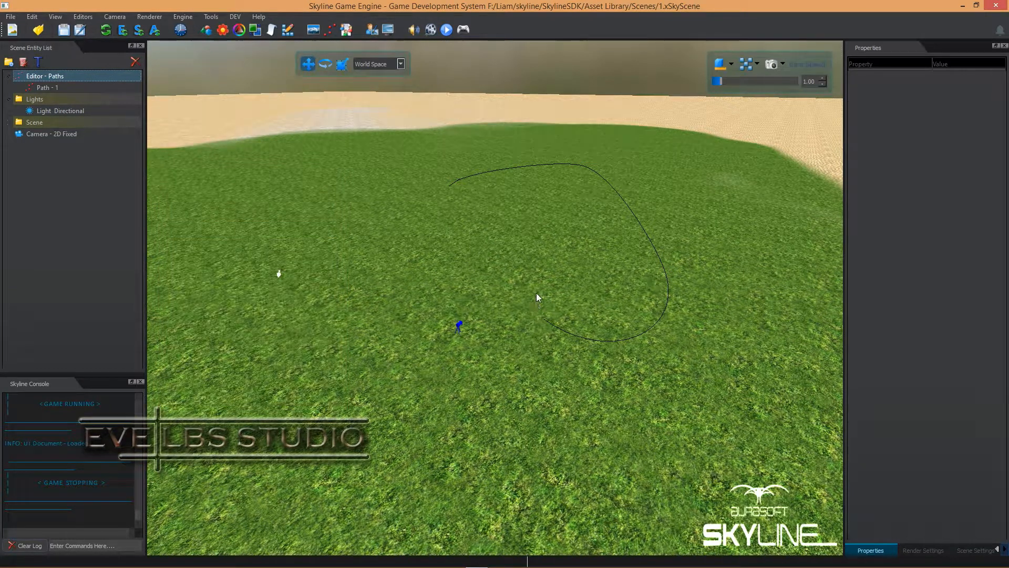